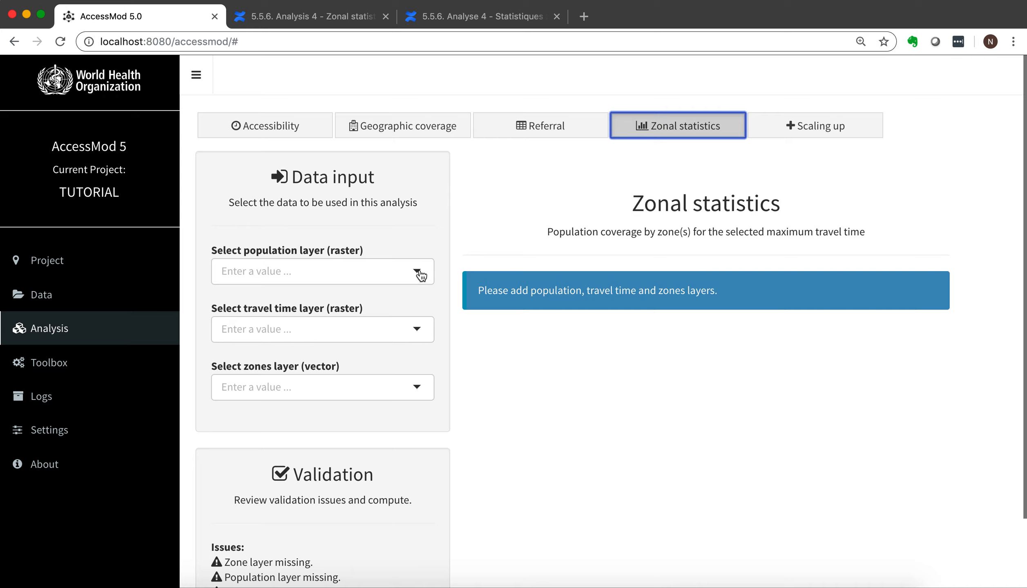
# - Choose population [population], travel time [accessibility analysis full] and zone for stat [zones] as the input layers for the zonal statistics
pyautogui.click(420, 275)
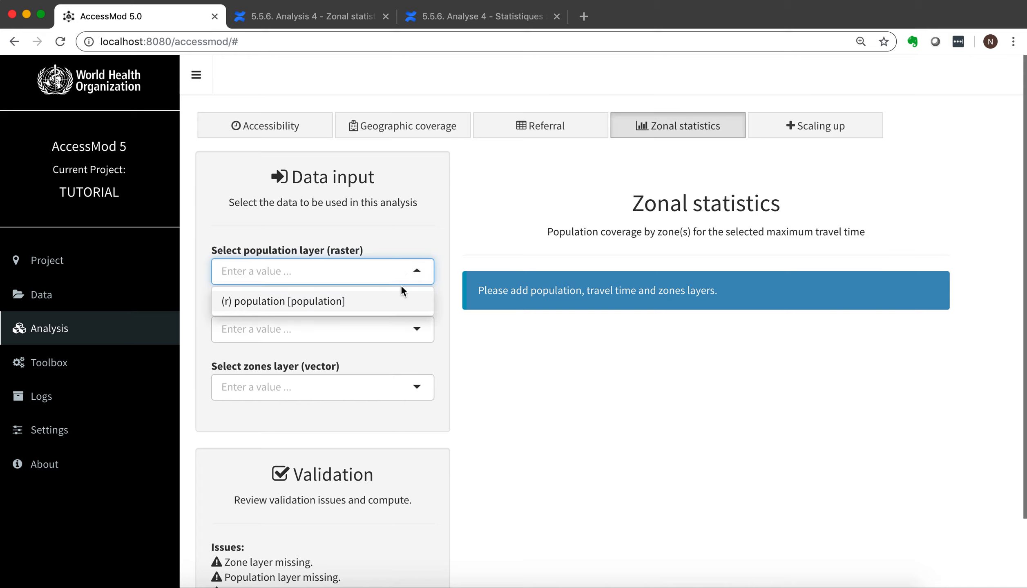
pyautogui.click(392, 300)
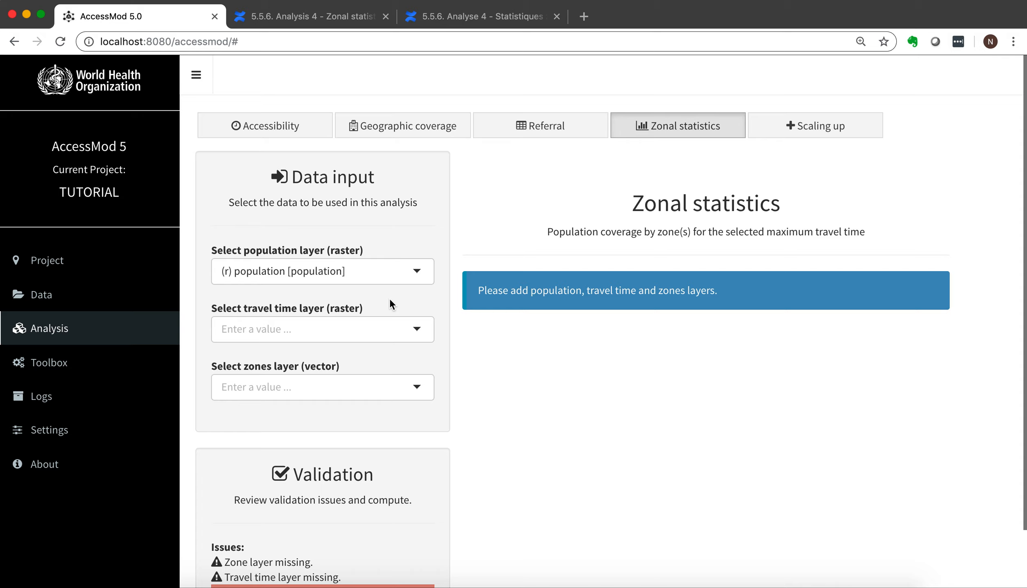
pyautogui.click(419, 329)
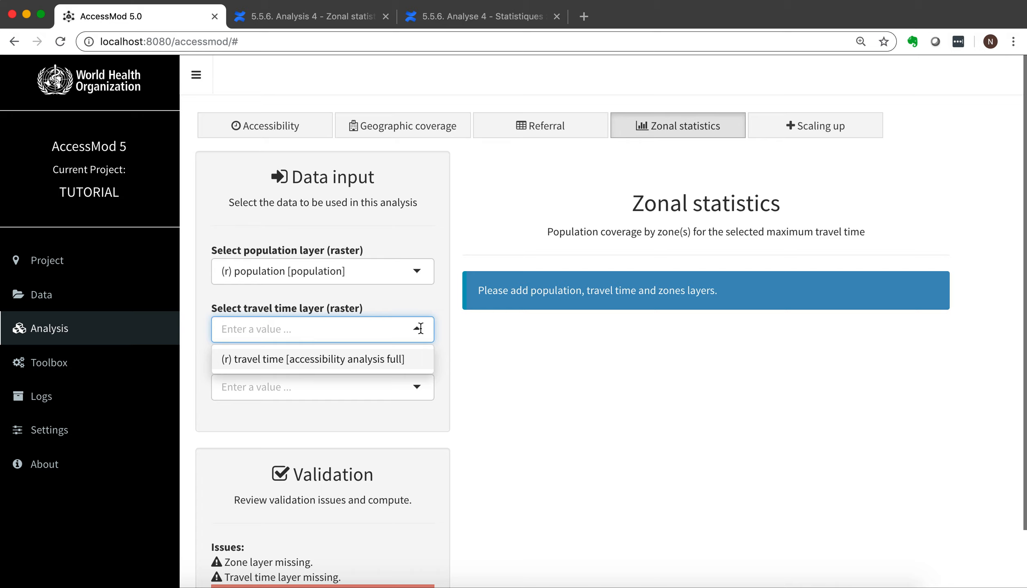
pyautogui.click(402, 360)
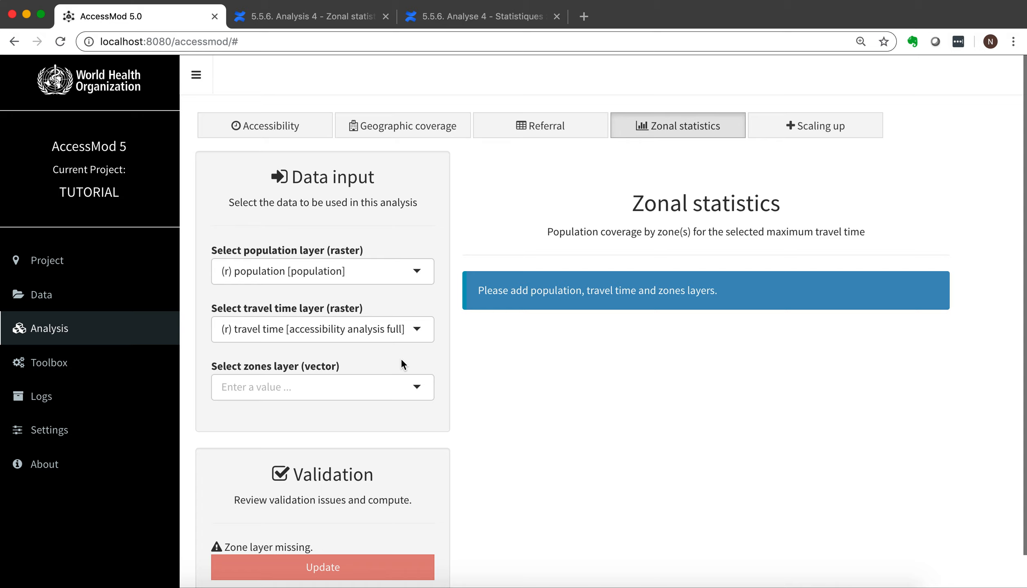
pyautogui.click(419, 390)
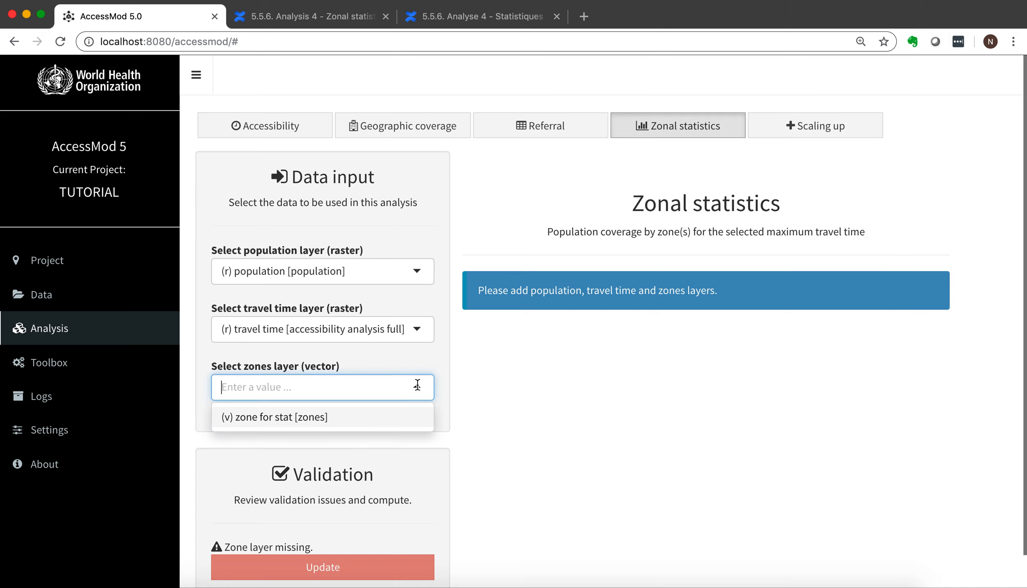
pyautogui.click(338, 417)
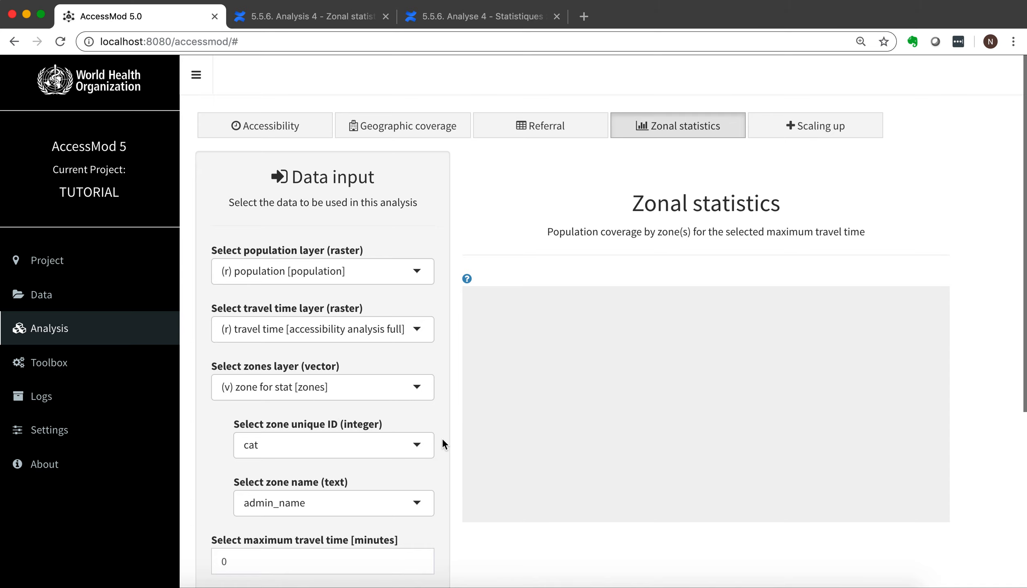
# - Set the zone unique ID to admin_code and the zone name to admin_name
pyautogui.scroll(-2, 443, 441)
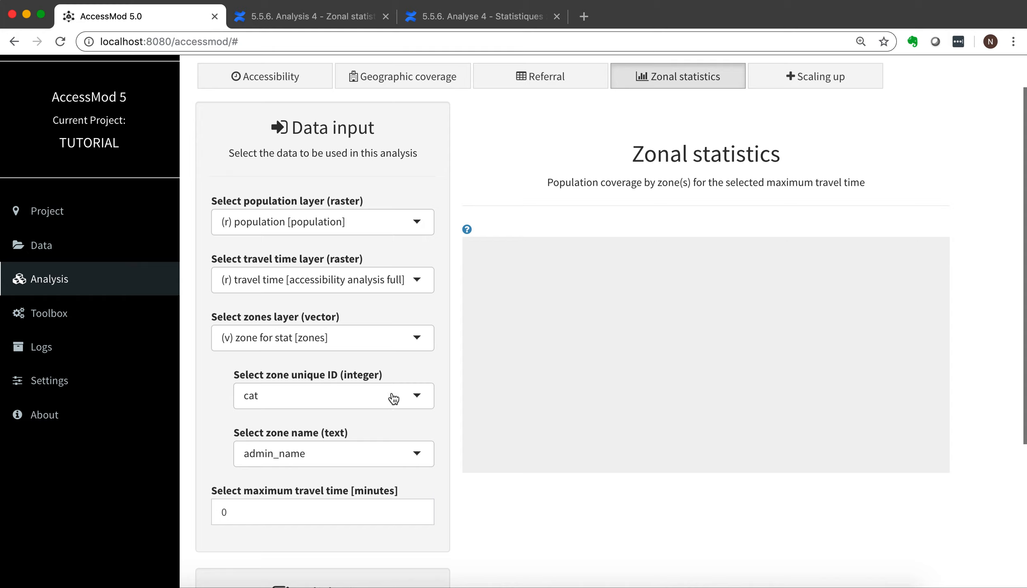
pyautogui.click(409, 396)
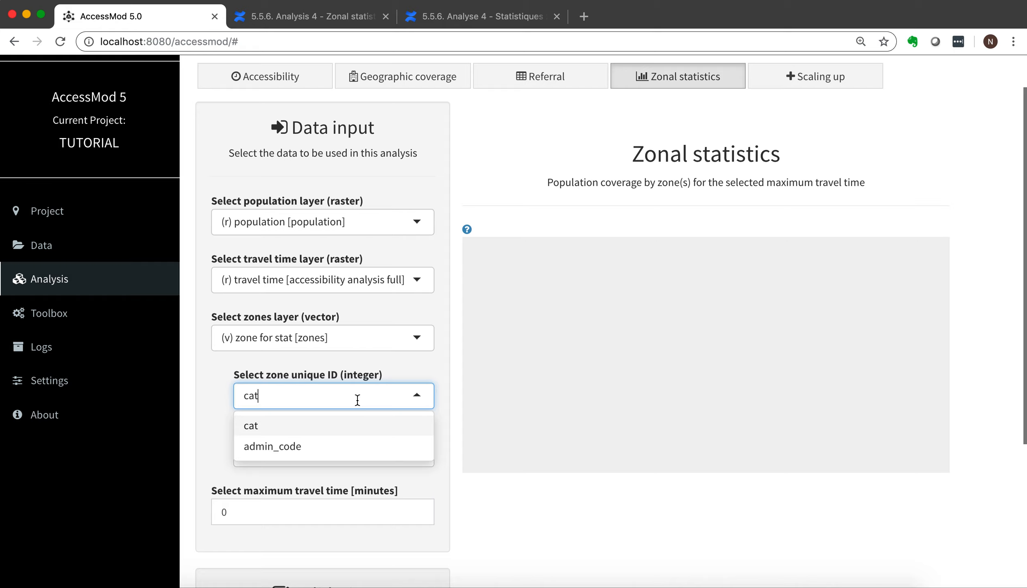
pyautogui.click(292, 448)
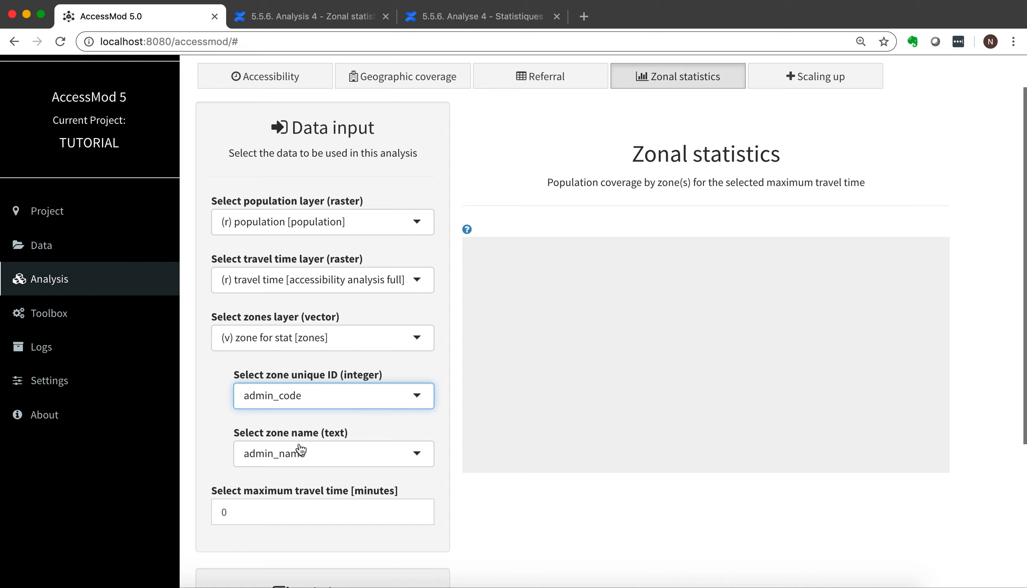
pyautogui.click(413, 451)
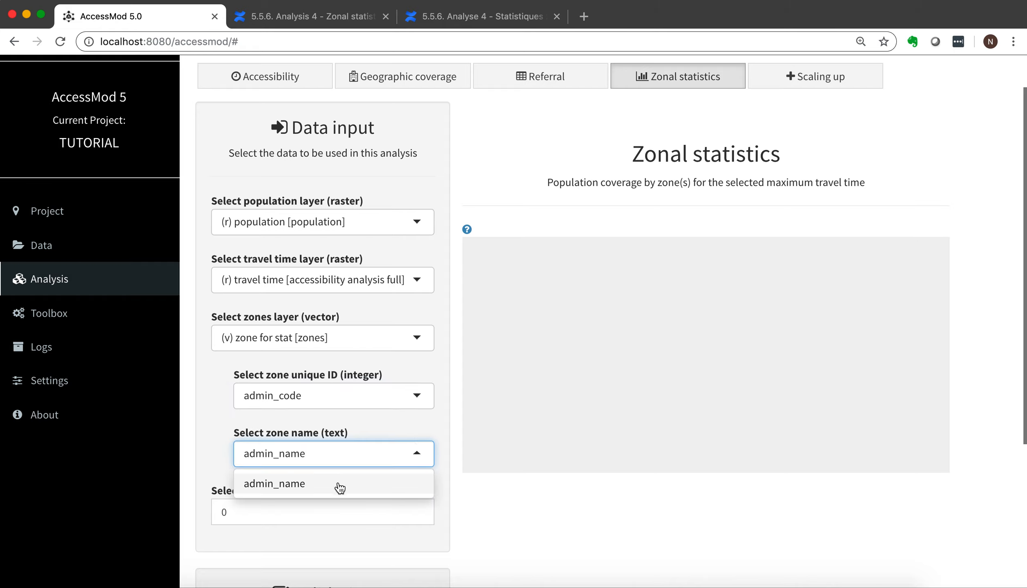
pyautogui.click(311, 485)
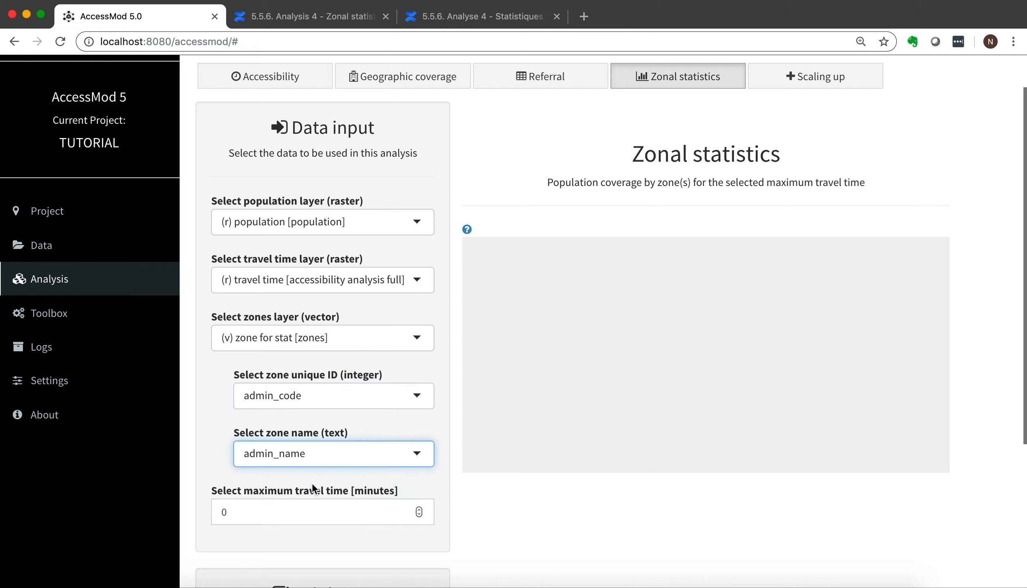
pyautogui.click(441, 481)
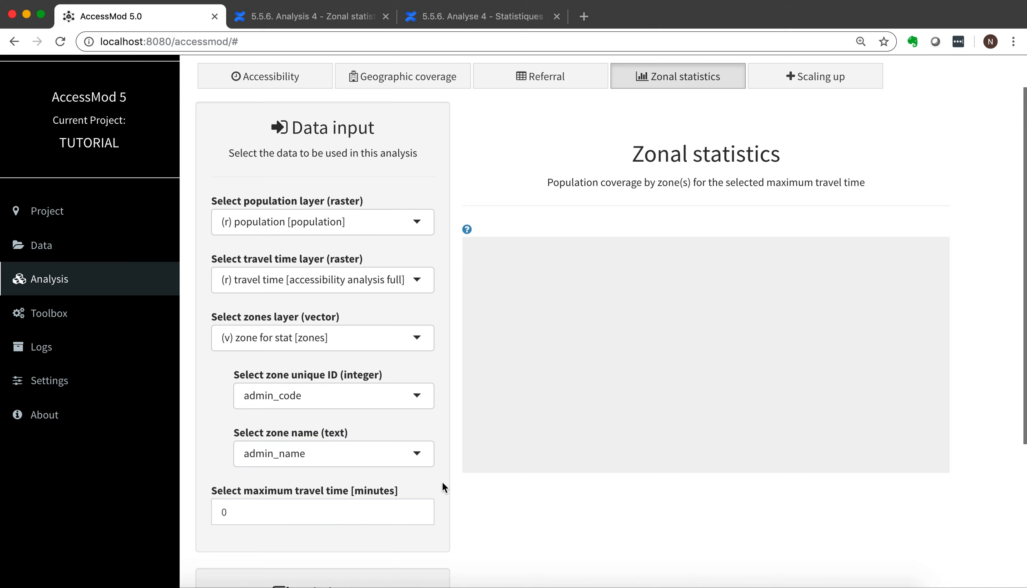
# - Set the maximum travel time to 120 minutes and compute the population coverage by zone
pyautogui.scroll(-5, 448, 523)
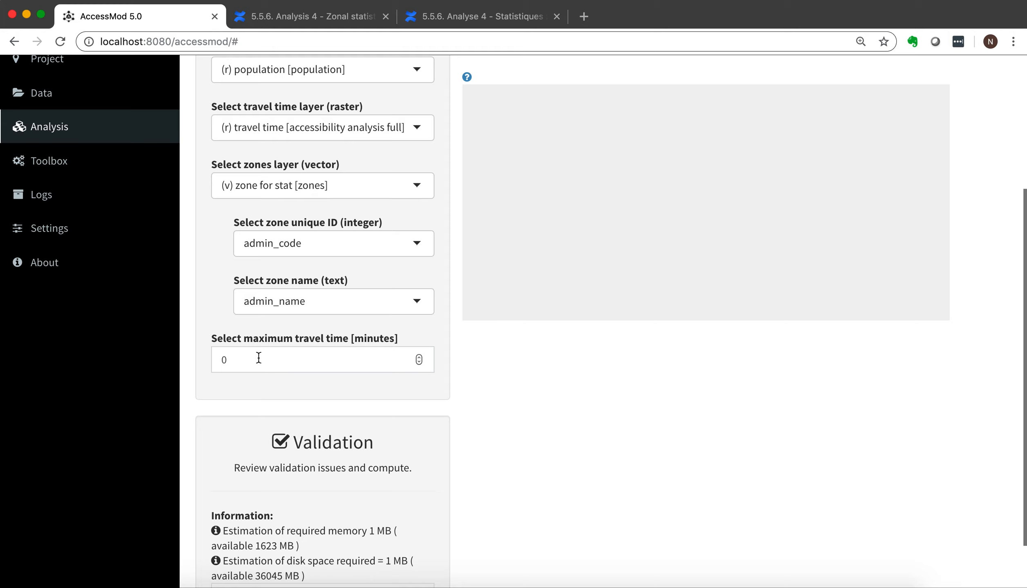
pyautogui.click(232, 362)
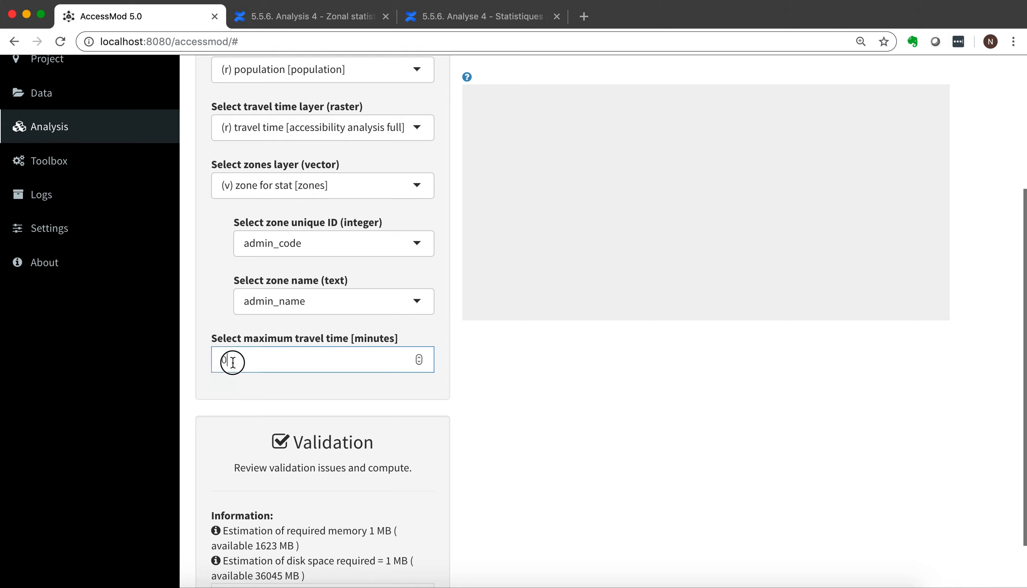
pyautogui.moveTo(233, 362); pyautogui.dragTo(216, 363)
pyautogui.write('120')
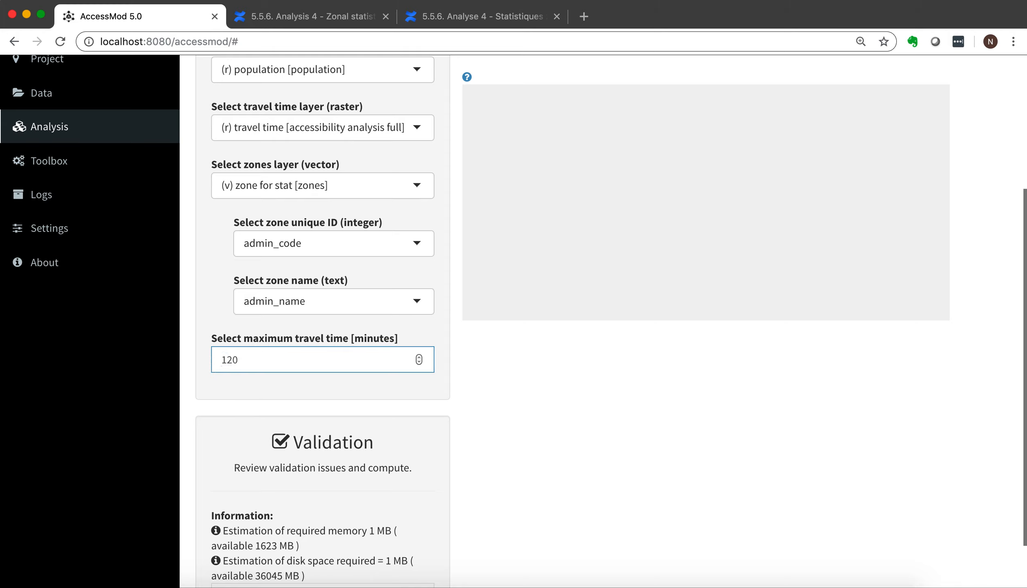
pyautogui.scroll(-3, 436, 459)
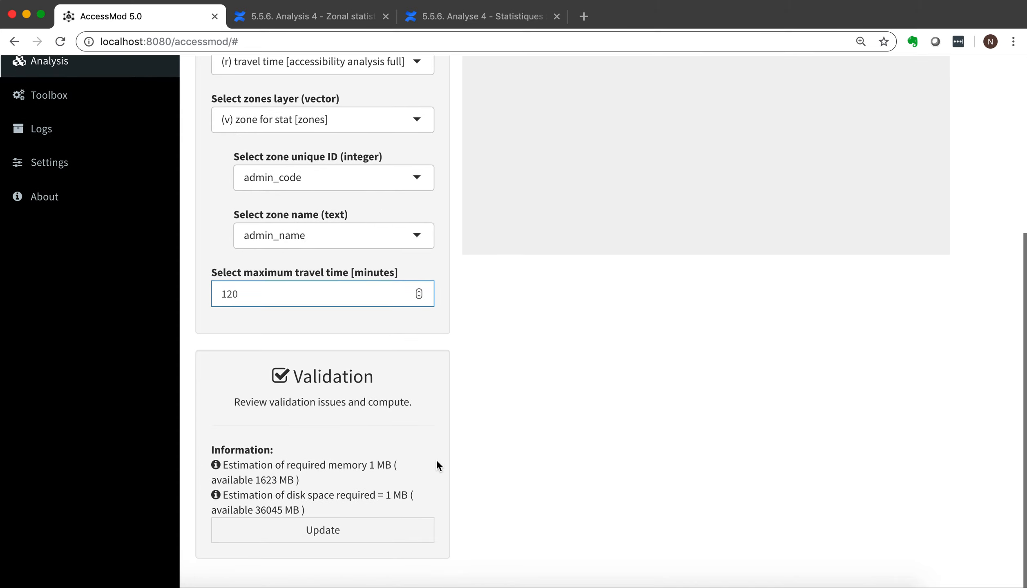
pyautogui.click(324, 535)
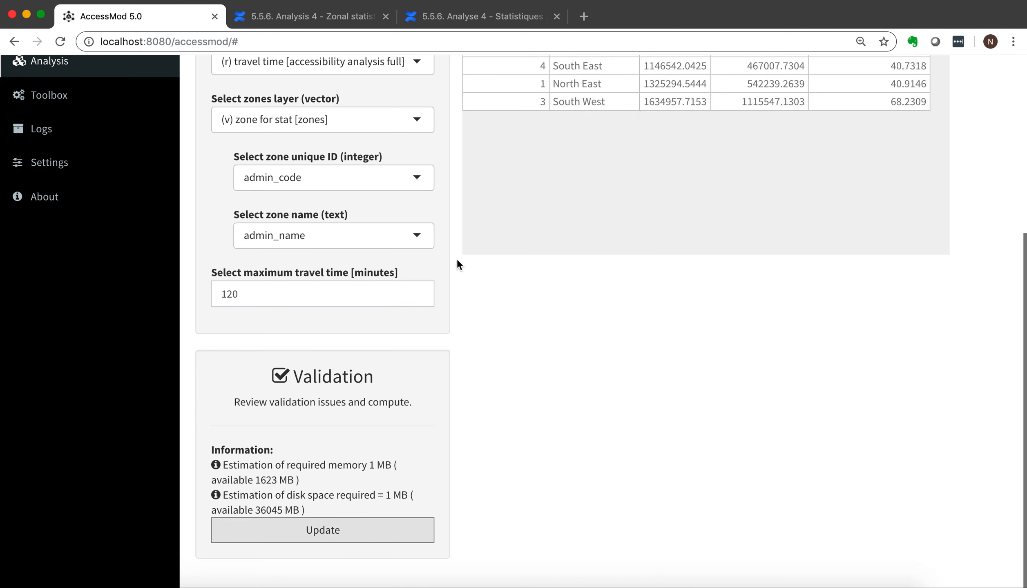
pyautogui.scroll(1, 455, 256)
pyautogui.scroll(3, 455, 257)
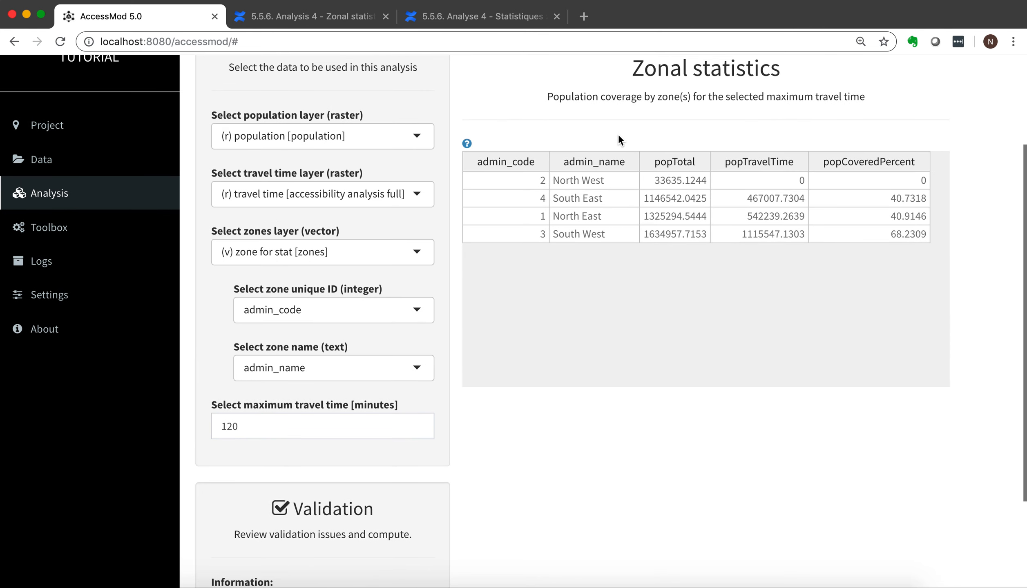
pyautogui.scroll(2, 618, 136)
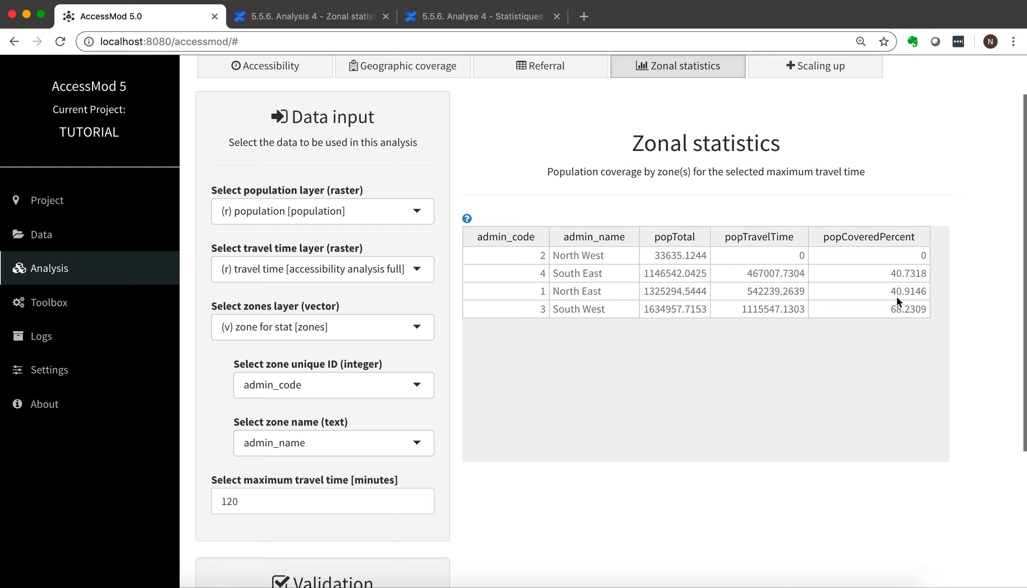
pyautogui.click(858, 298)
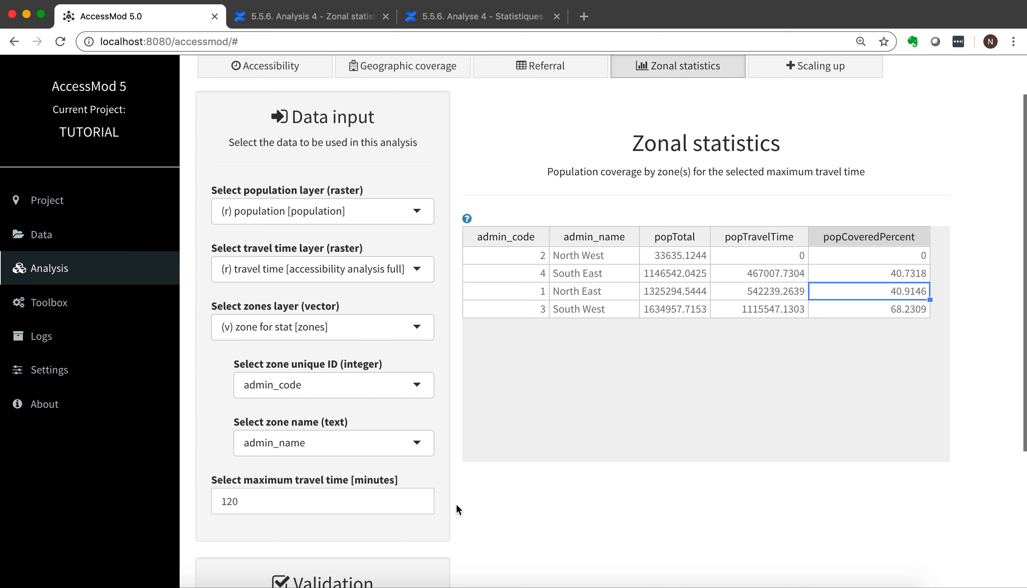
# - Recompute the zonal statistics with a maximum travel time of 60 minutes
pyautogui.scroll(-1, 456, 503)
pyautogui.moveTo(245, 477); pyautogui.dragTo(213, 477)
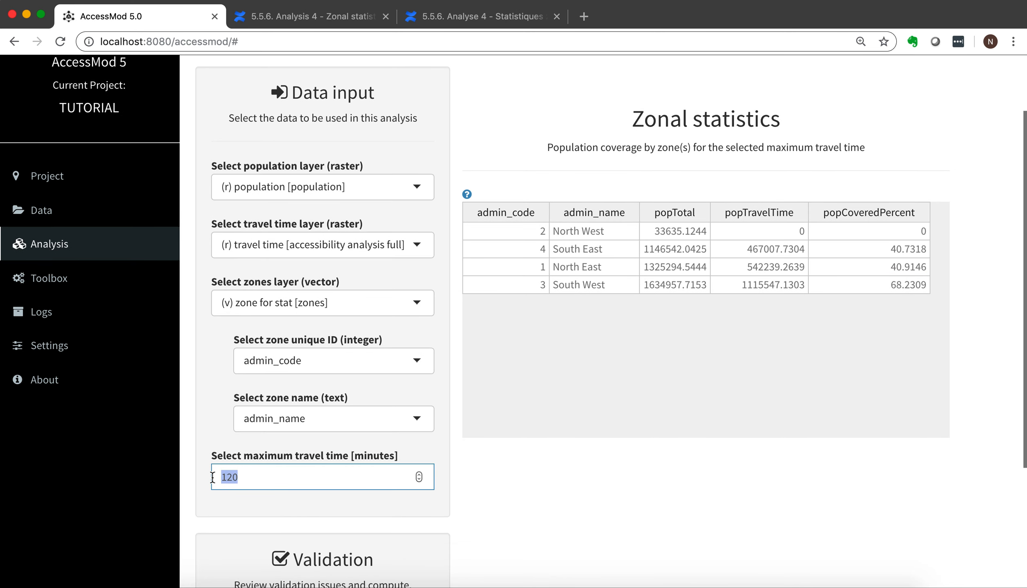
pyautogui.write('60')
pyautogui.scroll(-5, 497, 540)
pyautogui.click(384, 535)
pyautogui.scroll(6, 512, 445)
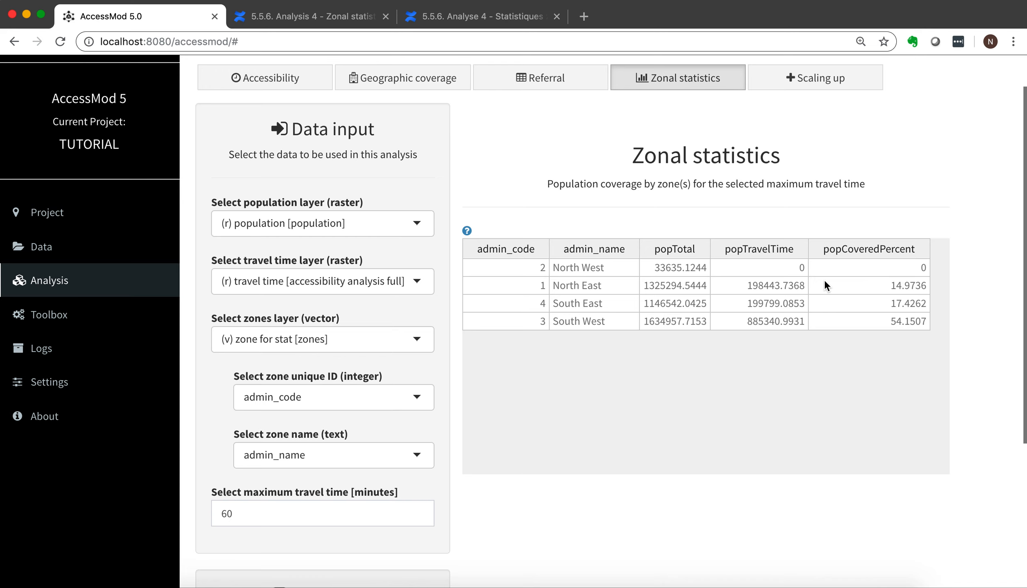
# - Change the maximum travel time to 240 minutes and update the zonal coverage table
pyautogui.scroll(-4, 447, 492)
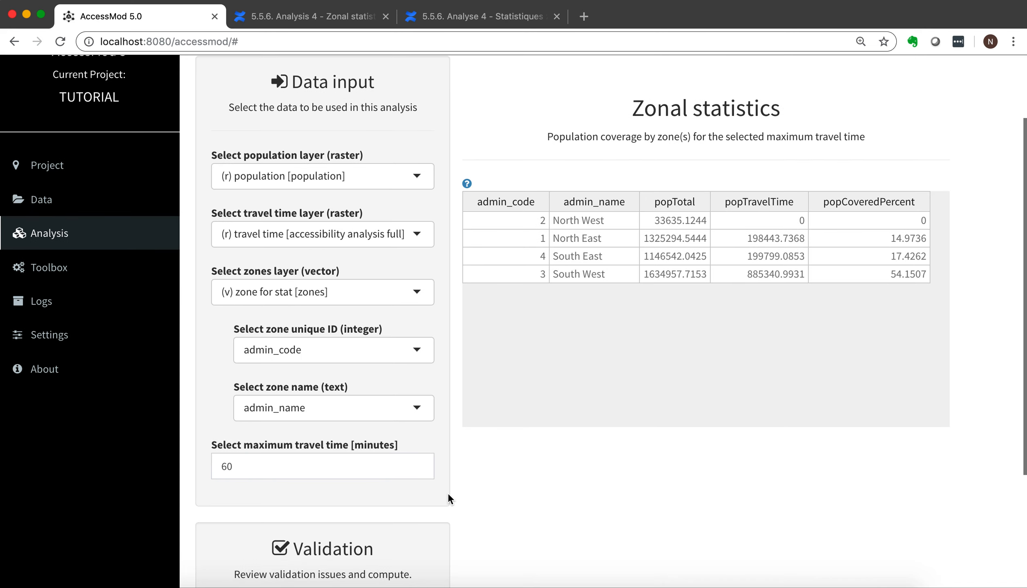
pyautogui.moveTo(254, 425); pyautogui.dragTo(194, 431)
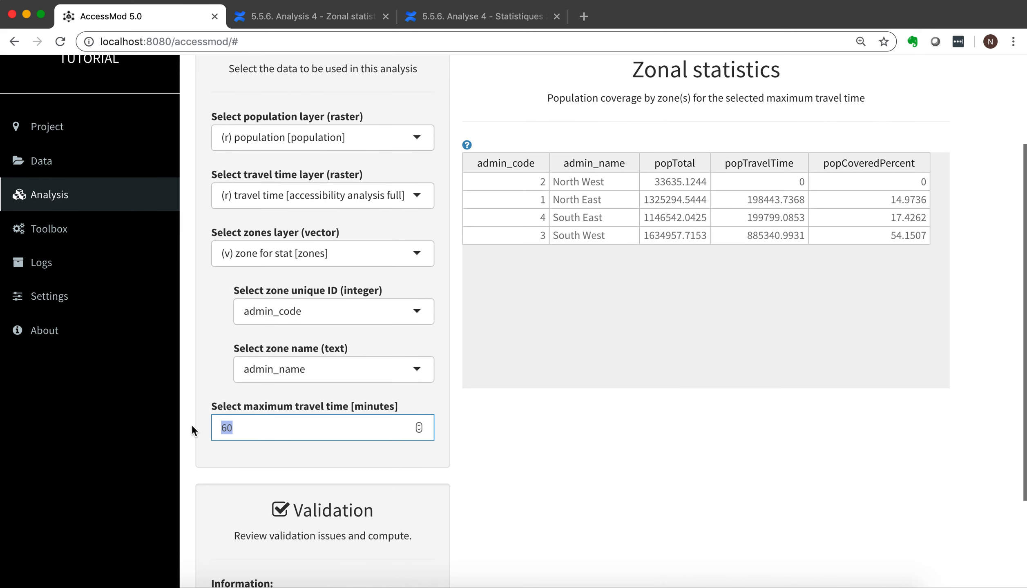
pyautogui.write('240')
pyautogui.scroll(-5, 489, 488)
pyautogui.click(345, 530)
pyautogui.scroll(3, 445, 396)
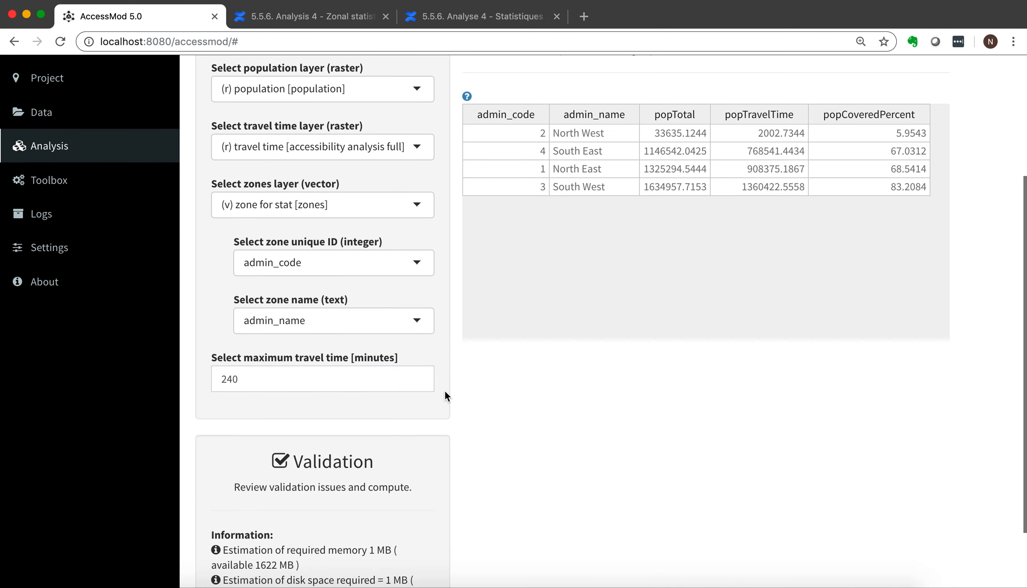
pyautogui.scroll(4, 445, 392)
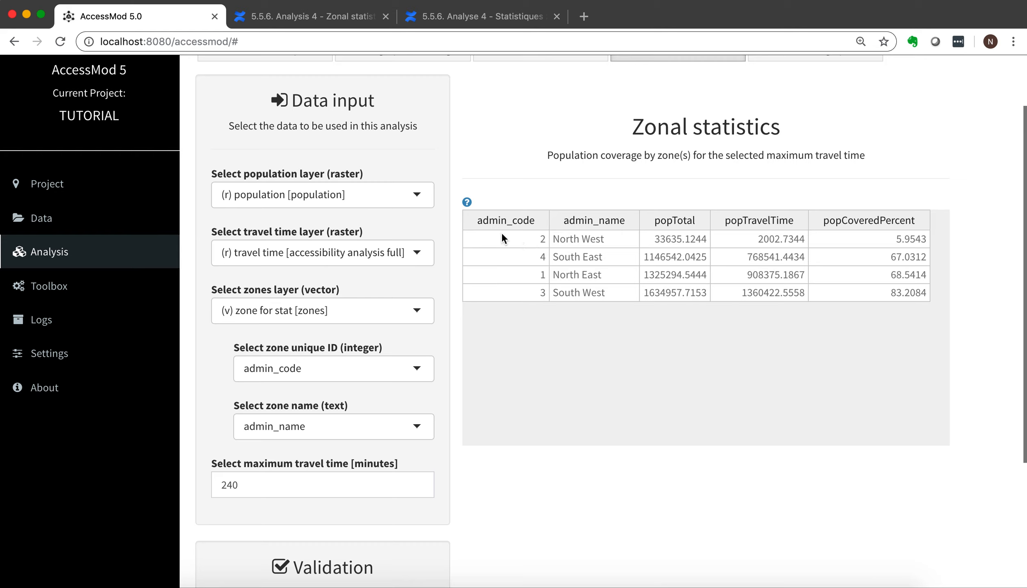
# - Sort the results table by admin_code in ascending order and select the whole table
pyautogui.moveTo(500, 220); pyautogui.dragTo(882, 259)
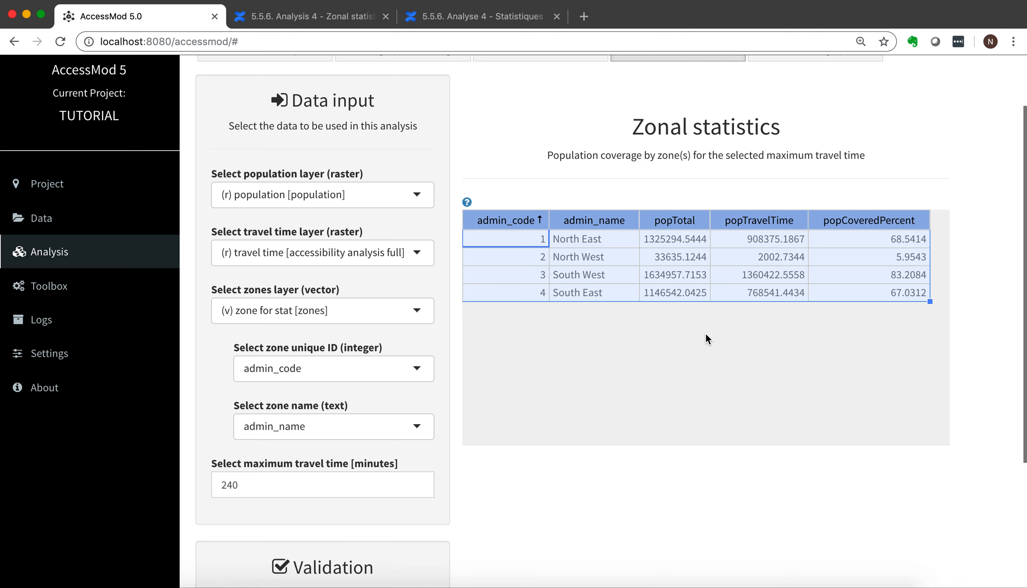
pyautogui.scroll(-3, 454, 486)
pyautogui.scroll(5, 453, 487)
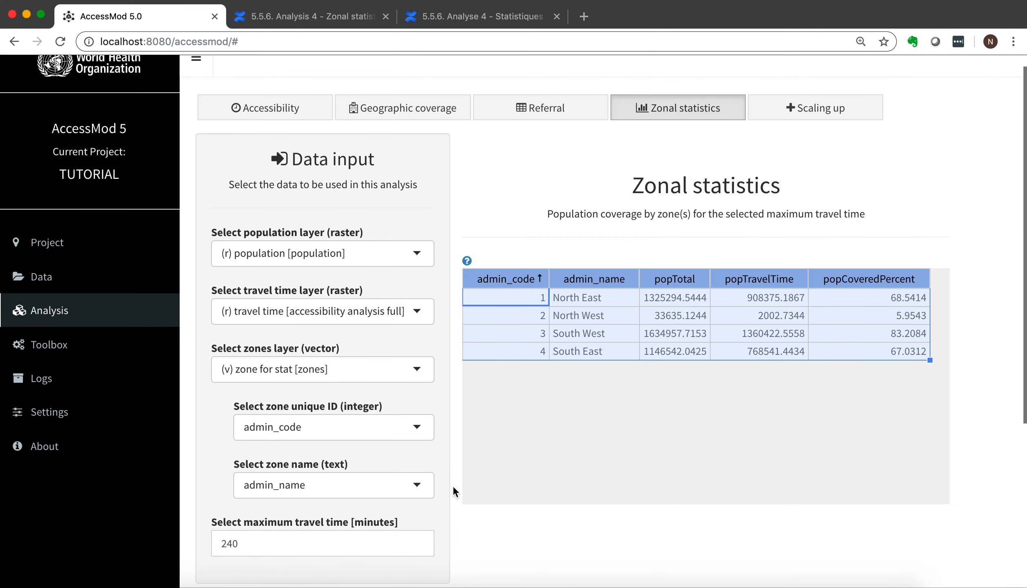